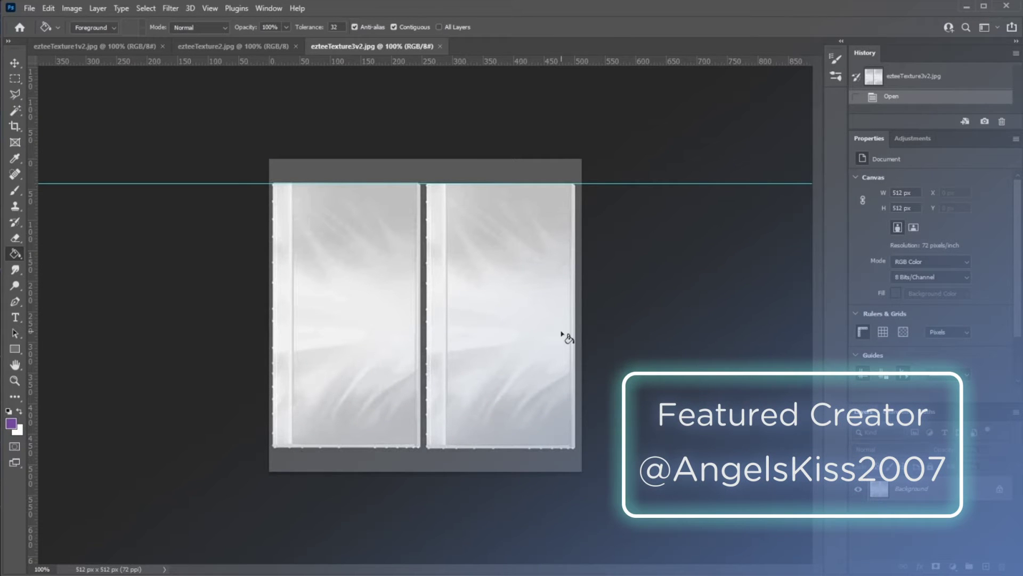
- Add a new layer above the sleeves and fill it with solid purple
{"action": "left_click", "coordinate": [987, 567]}
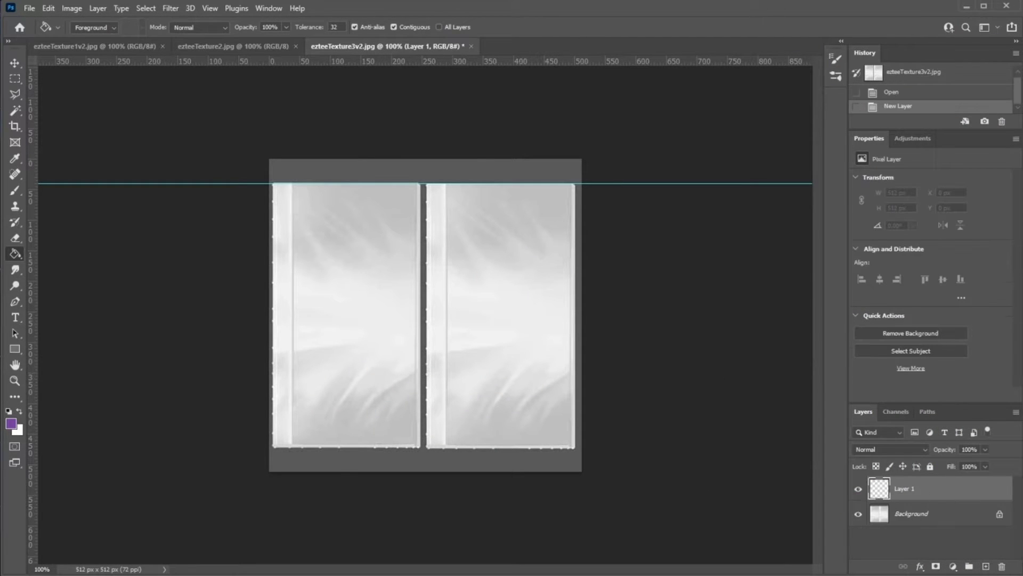
{"action": "left_click", "coordinate": [97, 8]}
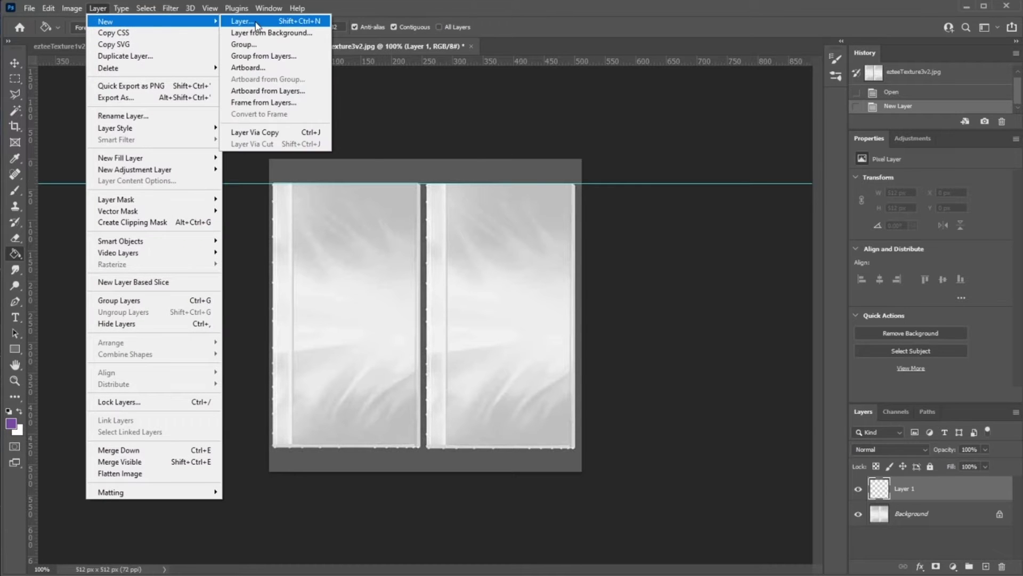
{"action": "left_click", "coordinate": [73, 229]}
{"action": "left_click", "coordinate": [73, 229]}
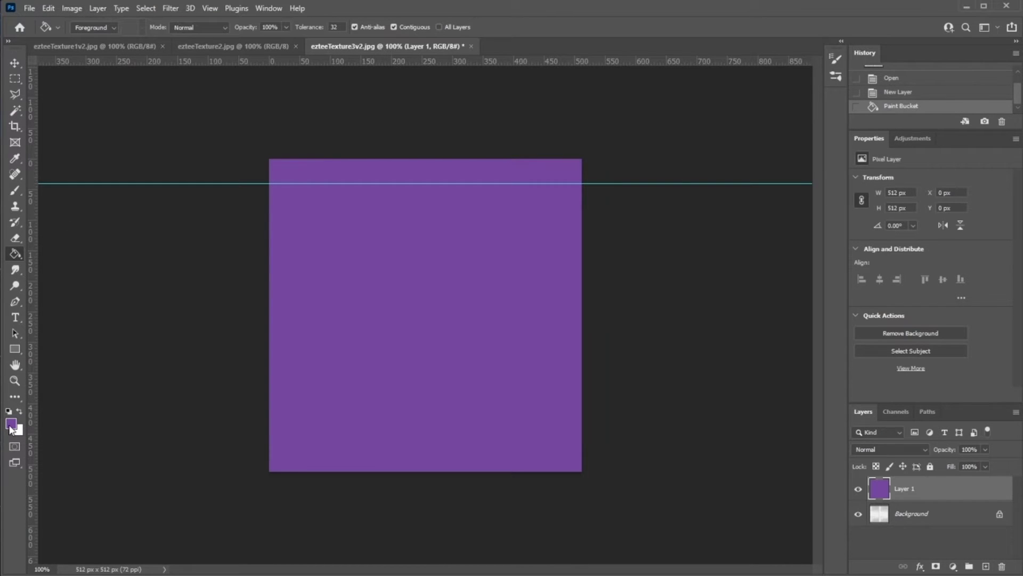
{"action": "left_click", "coordinate": [11, 424]}
{"action": "key", "text": "Escape"}
- Set the purple layer's blend mode to Color to tint the grey sleeves
{"action": "double_click", "coordinate": [858, 488]}
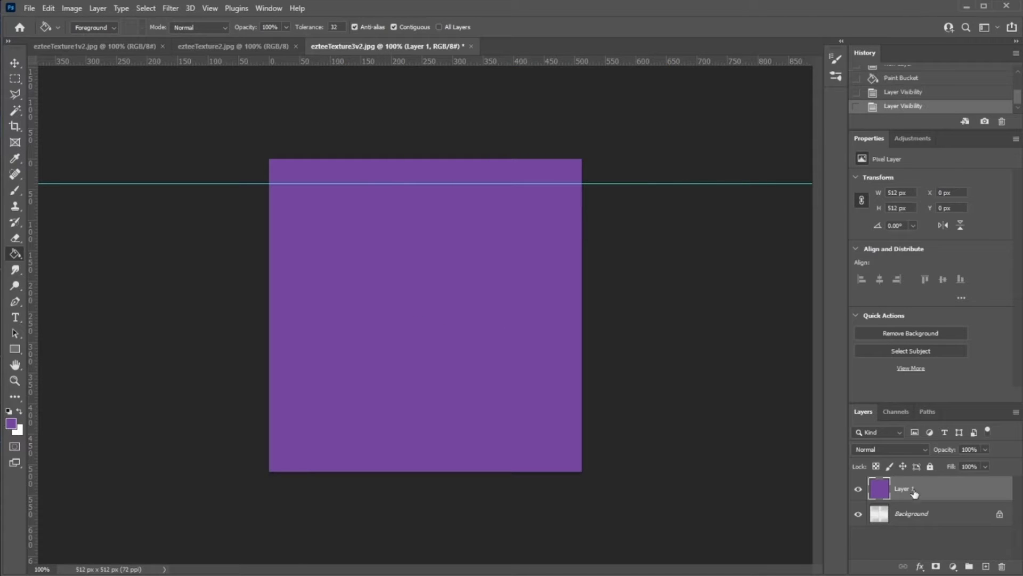
{"action": "left_click", "coordinate": [925, 447]}
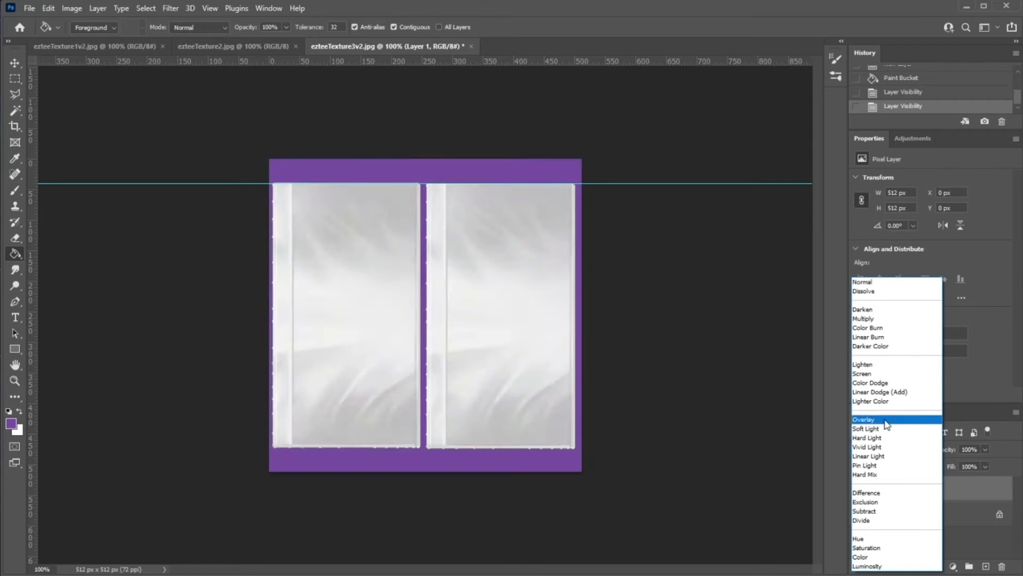
{"action": "left_click", "coordinate": [892, 556]}
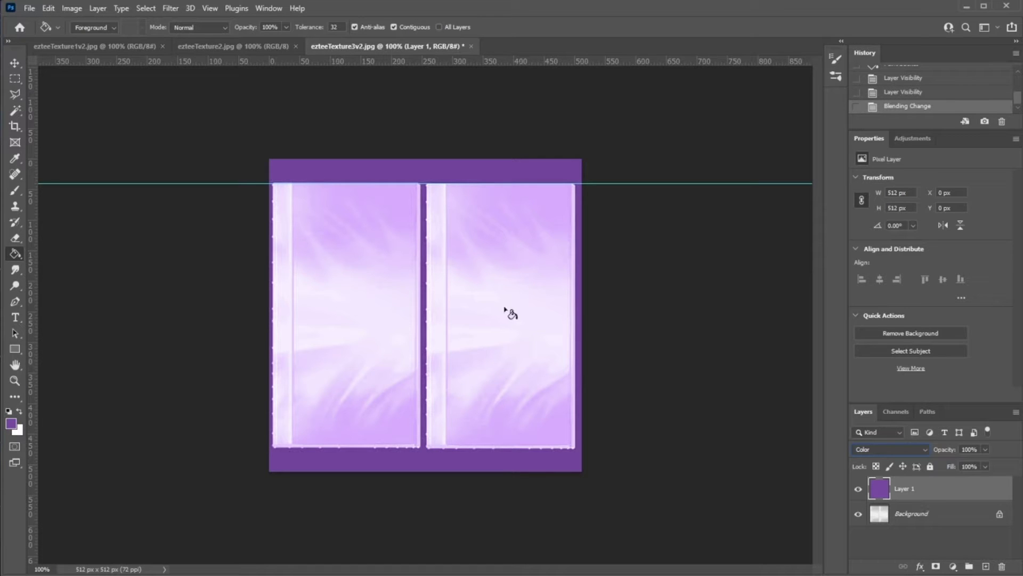
- Export the sleeves with Save for Web (Legacy) as a quality-90 JPEG, overwriting purple-sleeves.jpg
{"action": "left_click", "coordinate": [28, 8]}
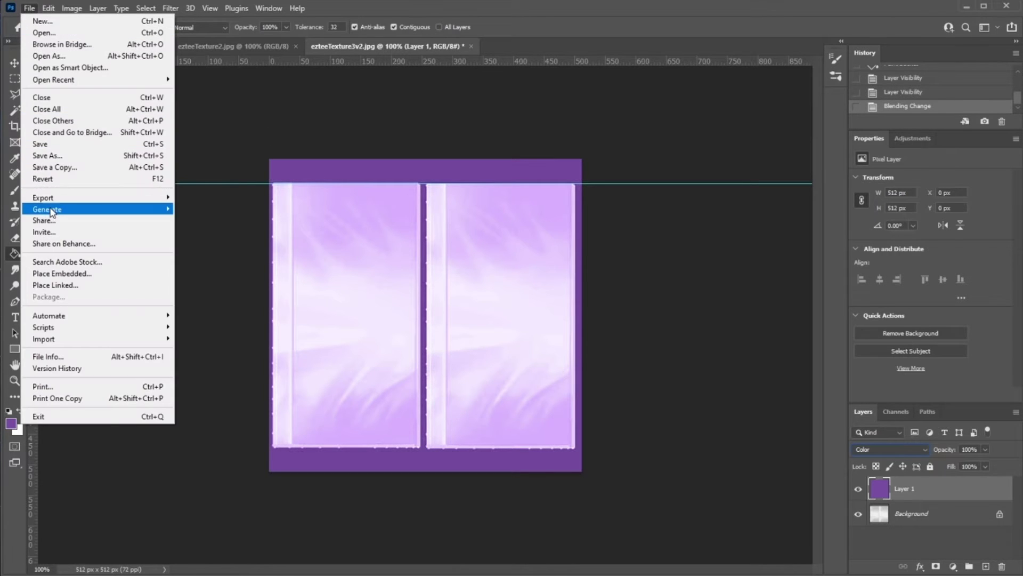
{"action": "mouse_move", "coordinate": [72, 200]}
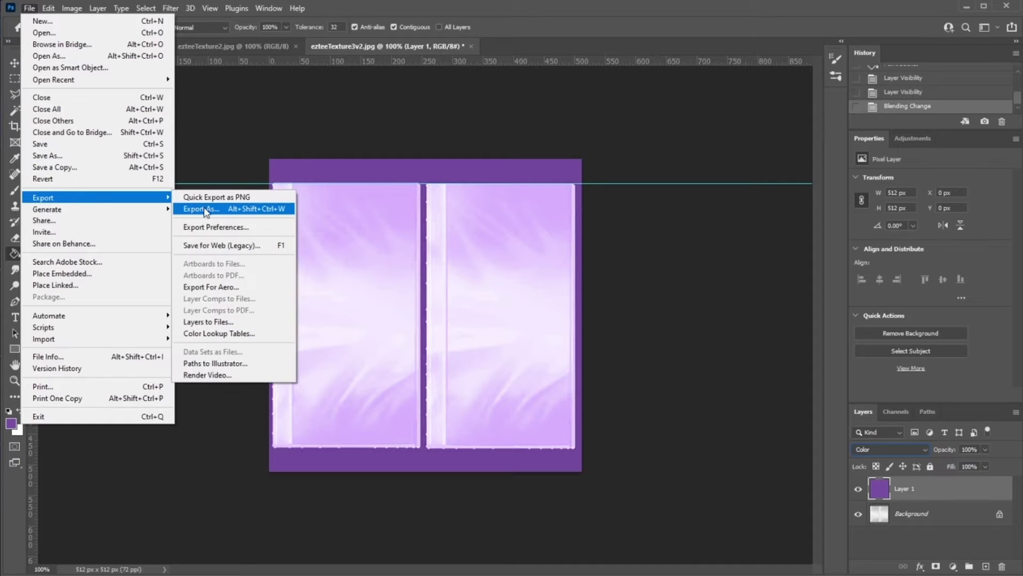
{"action": "left_click", "coordinate": [222, 244]}
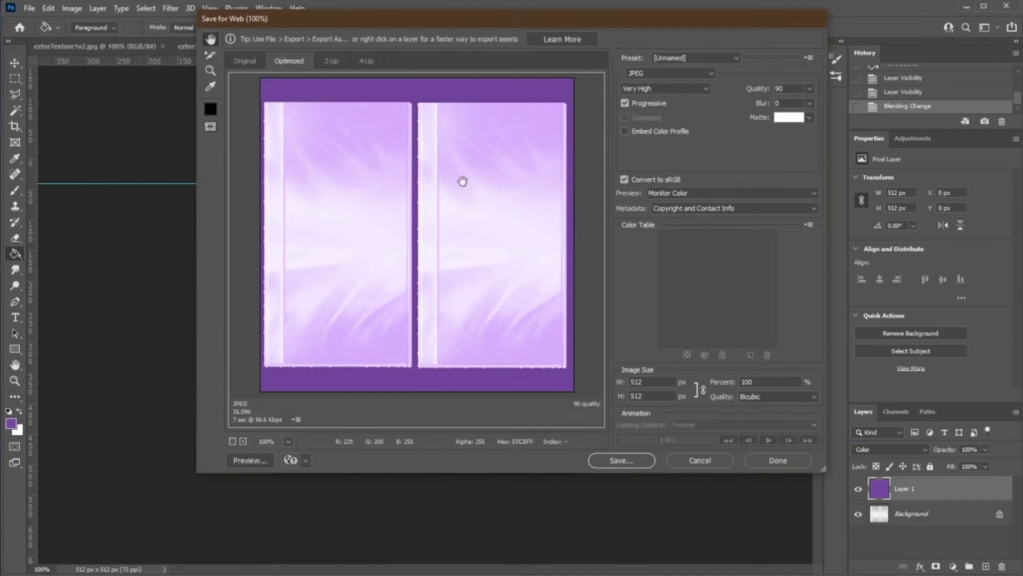
{"action": "left_click", "coordinate": [622, 461]}
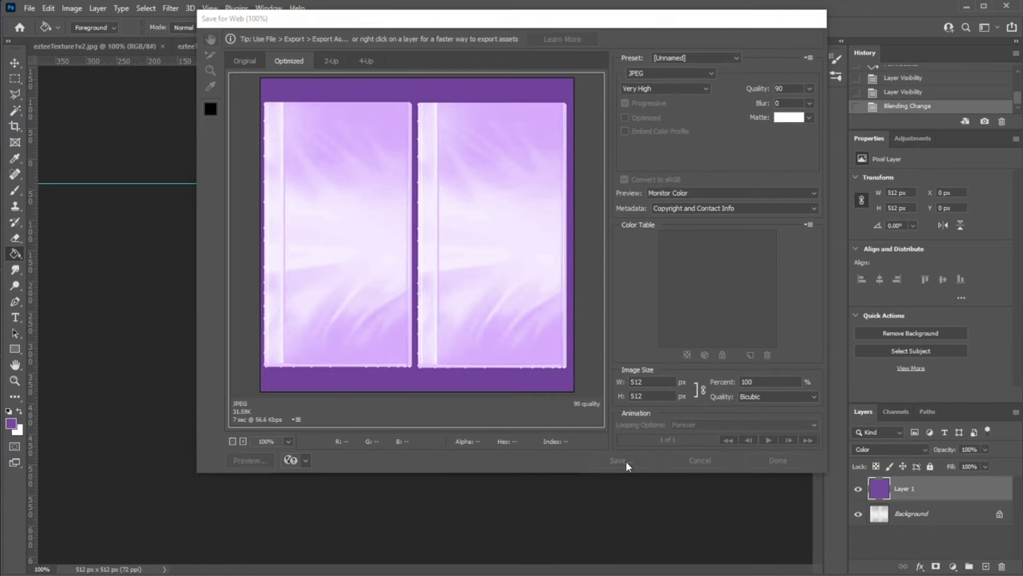
{"action": "left_click", "coordinate": [438, 199]}
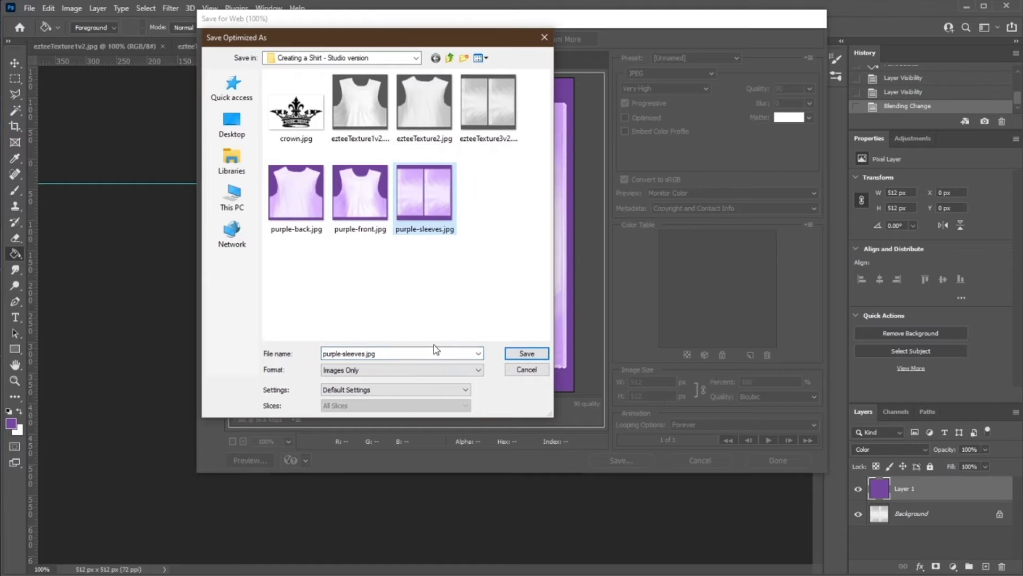
{"action": "left_click", "coordinate": [537, 355]}
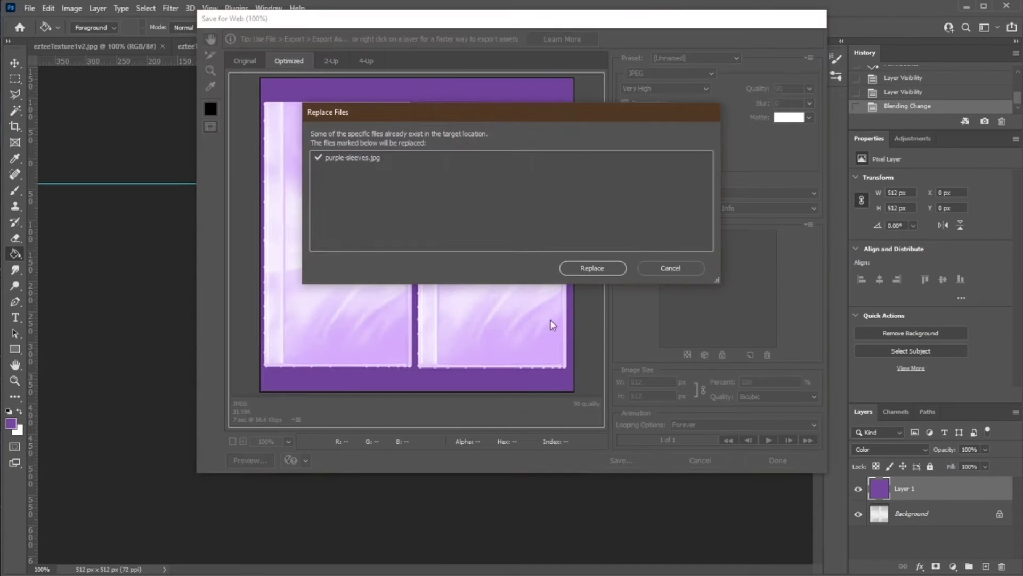
{"action": "left_click", "coordinate": [593, 269]}
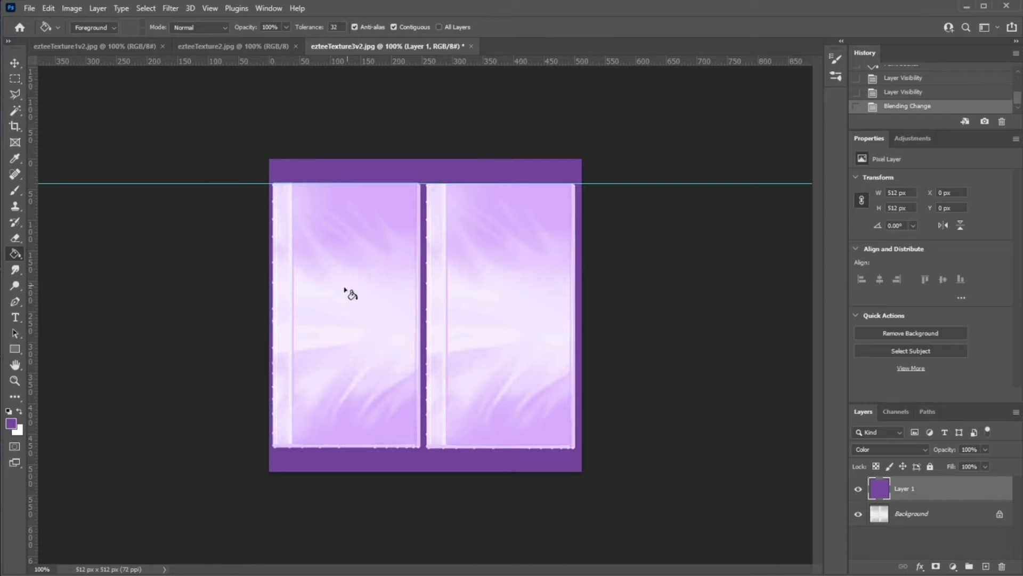
- Tint ezteeTexture2 with a purple fill layer in Color blend mode
{"action": "key", "text": "ctrl+shift+Tab"}
{"action": "left_click", "coordinate": [486, 331]}
{"action": "left_click", "coordinate": [919, 453]}
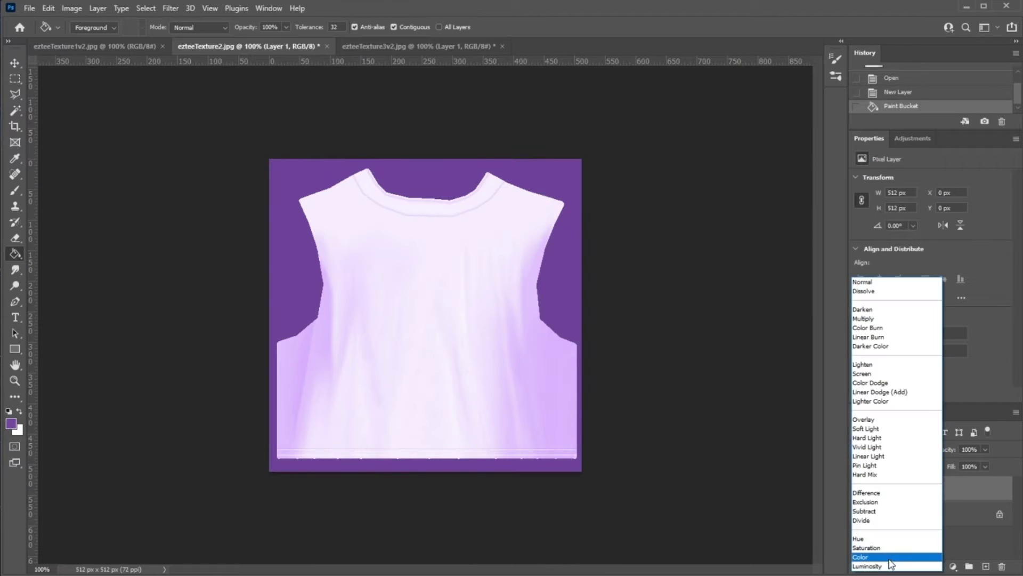
{"action": "left_click", "coordinate": [874, 557]}
- Tint ezteeTexture1v2 with a new purple fill layer in Color blend mode
{"action": "left_click", "coordinate": [111, 46]}
{"action": "key", "text": "ctrl+shift+alt+n"}
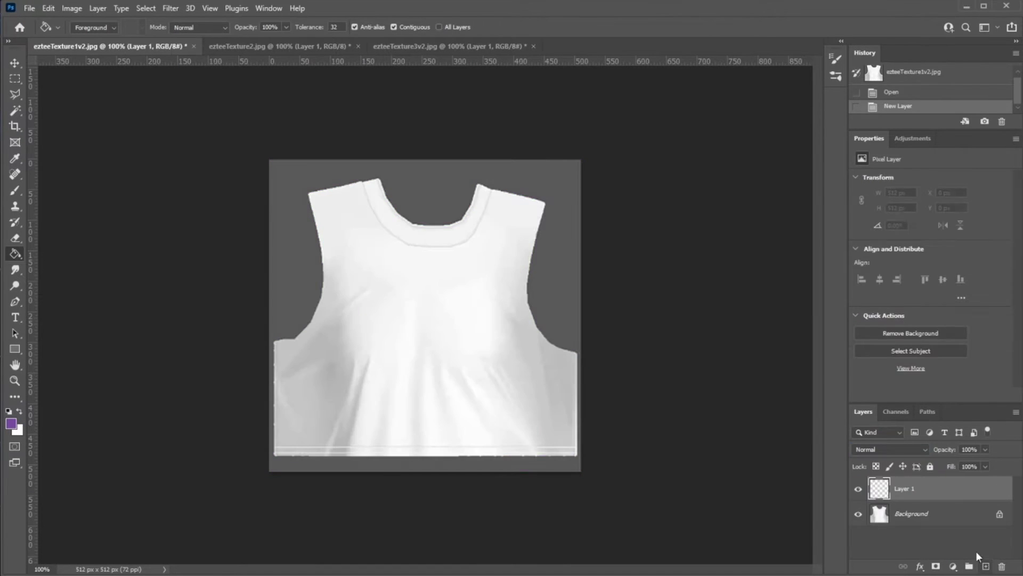
{"action": "left_click", "coordinate": [487, 330]}
{"action": "left_click", "coordinate": [889, 449]}
{"action": "left_click", "coordinate": [874, 557]}
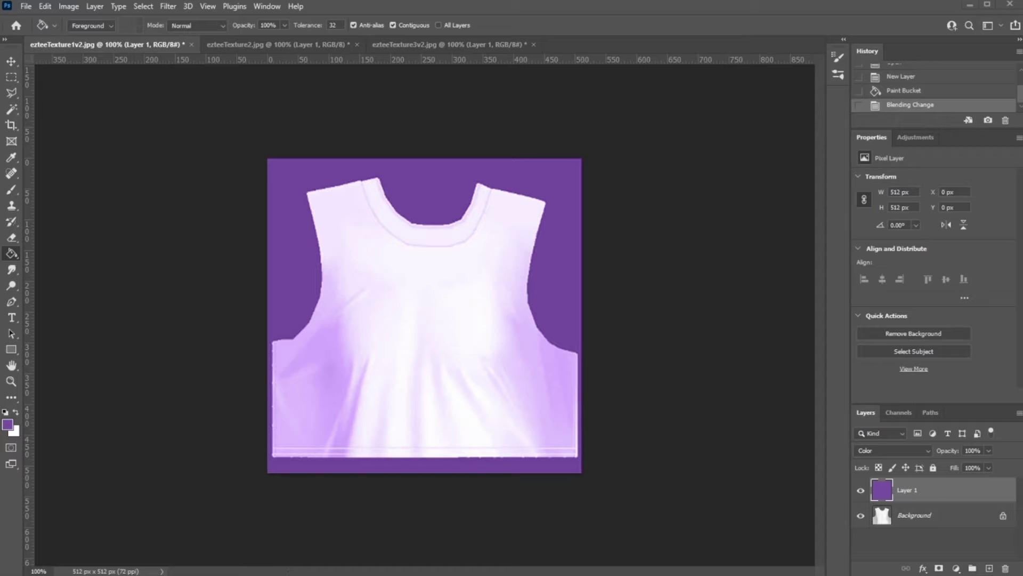
- Switch to the Creating a Shirt - Studio version folder window beside Photoshop
{"action": "key", "text": "alt+Tab"}
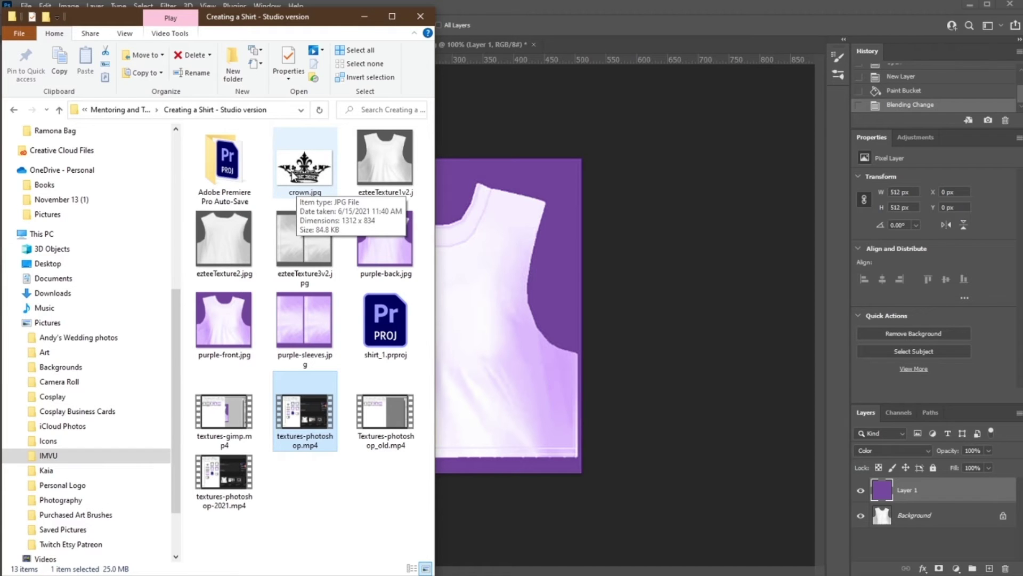
- Drag crown.jpg onto the ezteeTexture1v2 shirt canvas as a new crown layer
{"action": "left_click_drag", "start_coordinate": [293, 176], "coordinate": [471, 360]}
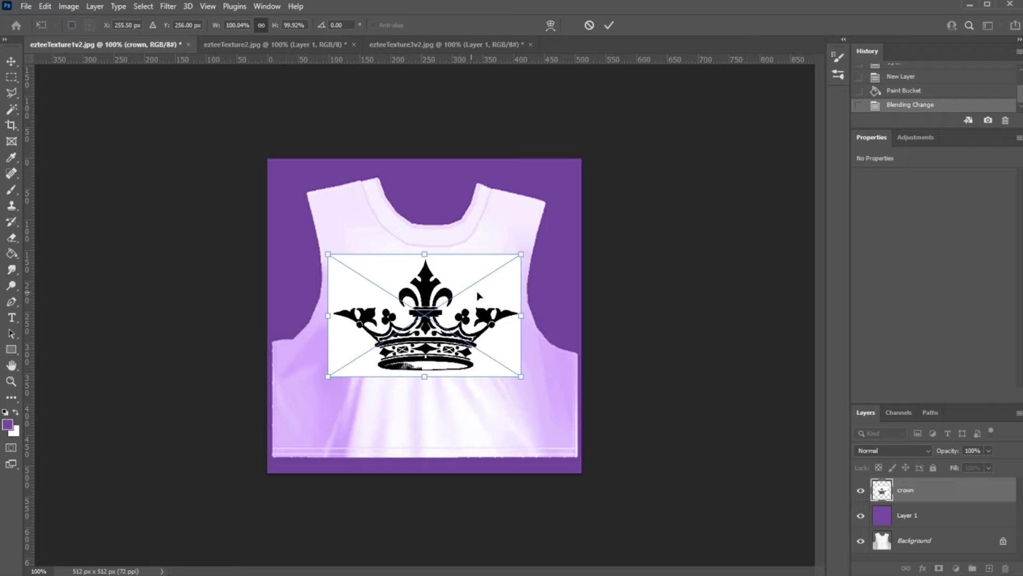
- Move the placed crown down to about X 273.5 px, Y 376 px on the shirt
{"action": "left_click_drag", "start_coordinate": [479, 296], "coordinate": [488, 365]}
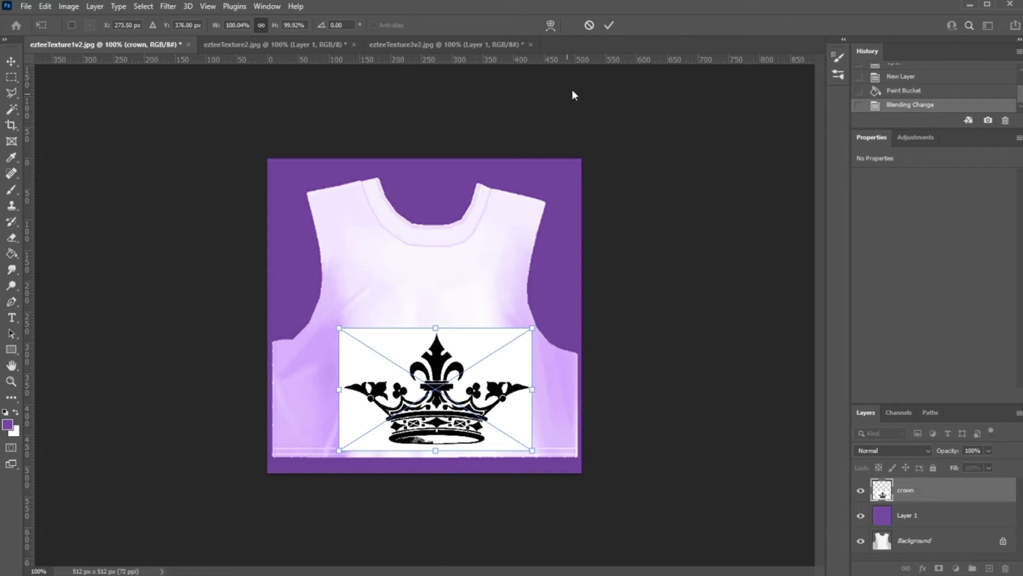
- Commit the crown's placement and keep its layer in Normal blend mode
{"action": "left_click", "coordinate": [612, 26]}
{"action": "left_click", "coordinate": [892, 451]}
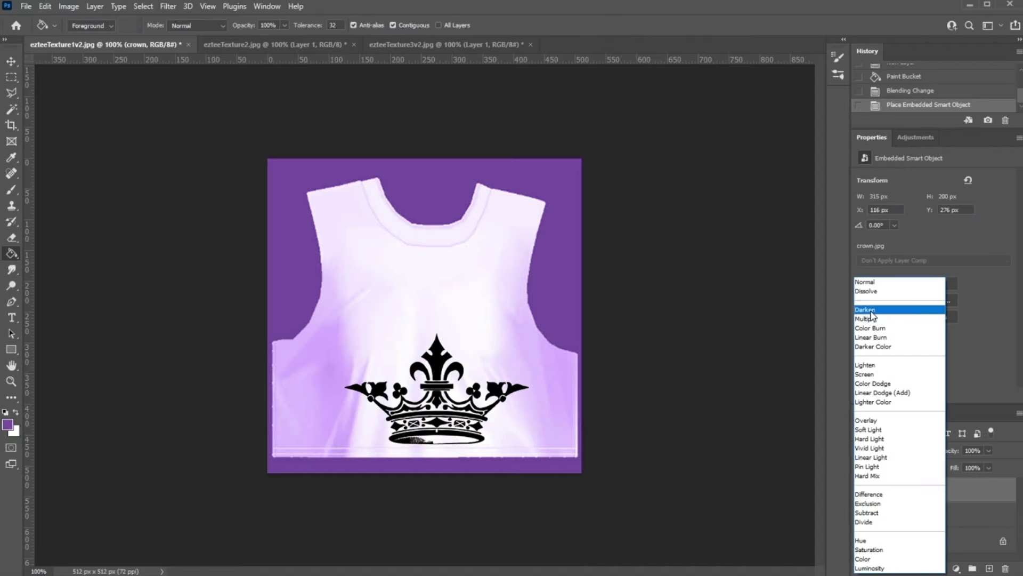
{"action": "left_click", "coordinate": [864, 281]}
- Select the shirt colour with Color Range at Fuzziness 96
{"action": "left_click", "coordinate": [143, 6]}
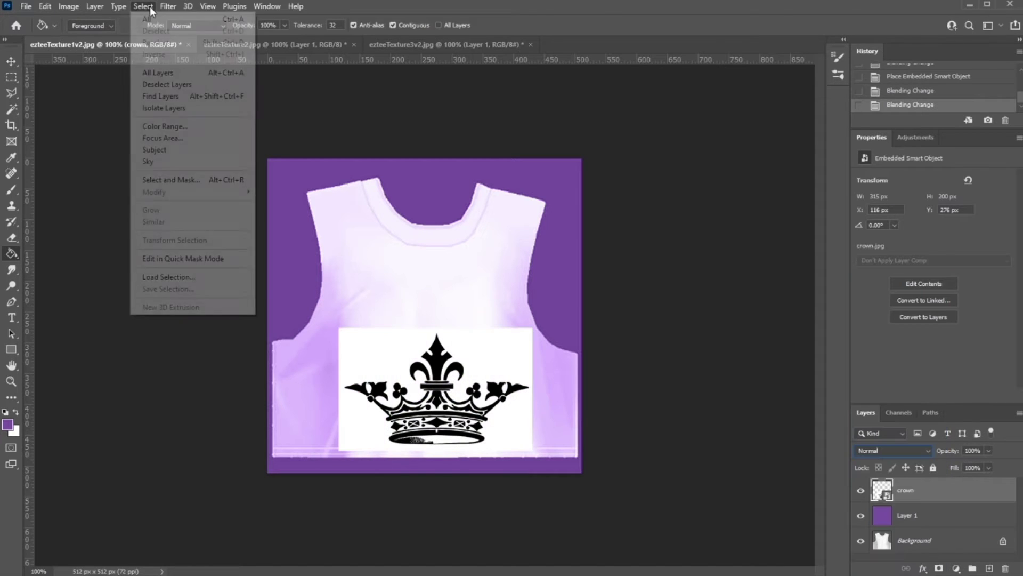
{"action": "left_click", "coordinate": [168, 128]}
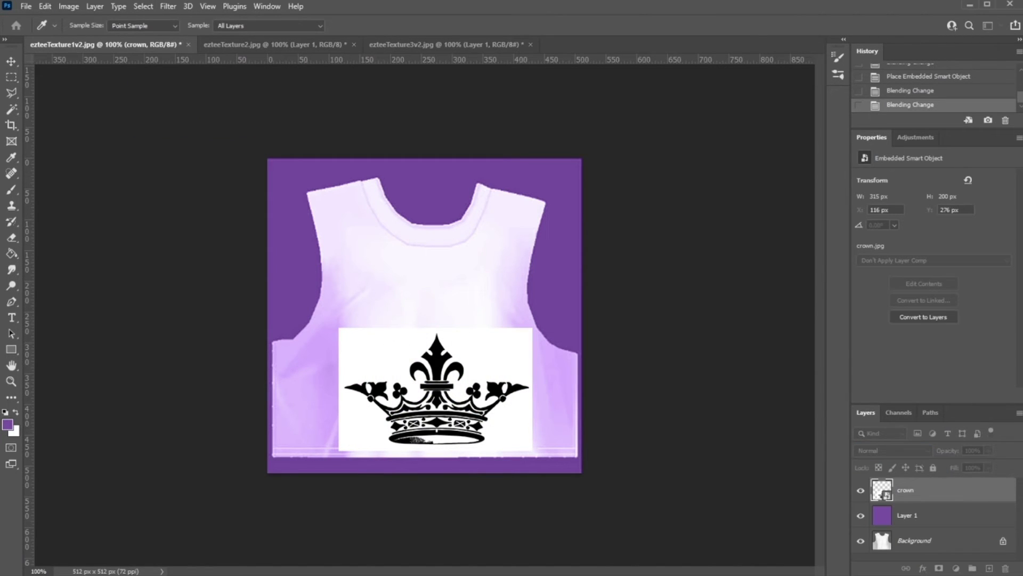
{"action": "left_click_drag", "start_coordinate": [343, 41], "coordinate": [708, 59]}
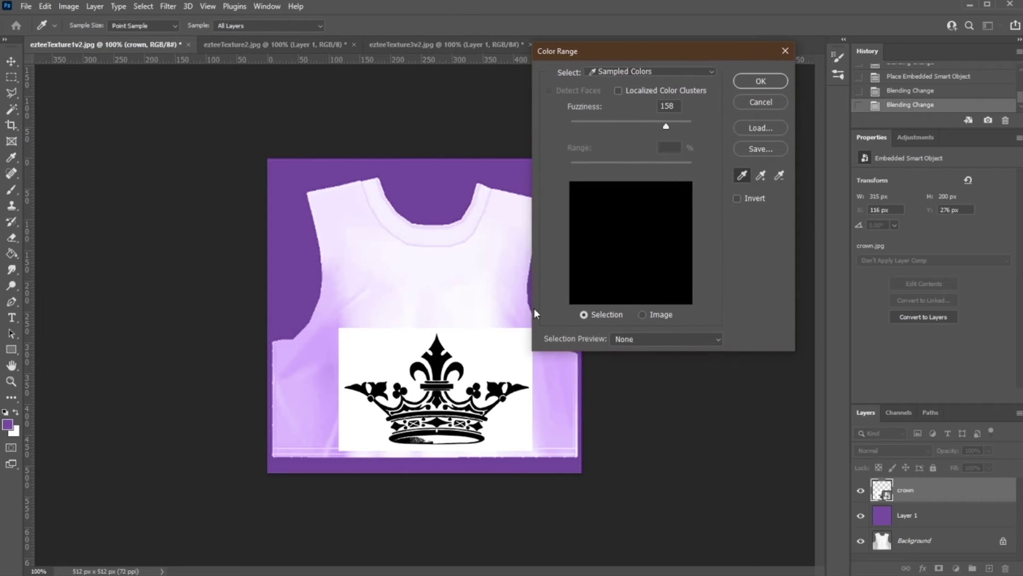
{"action": "left_click", "coordinate": [497, 347]}
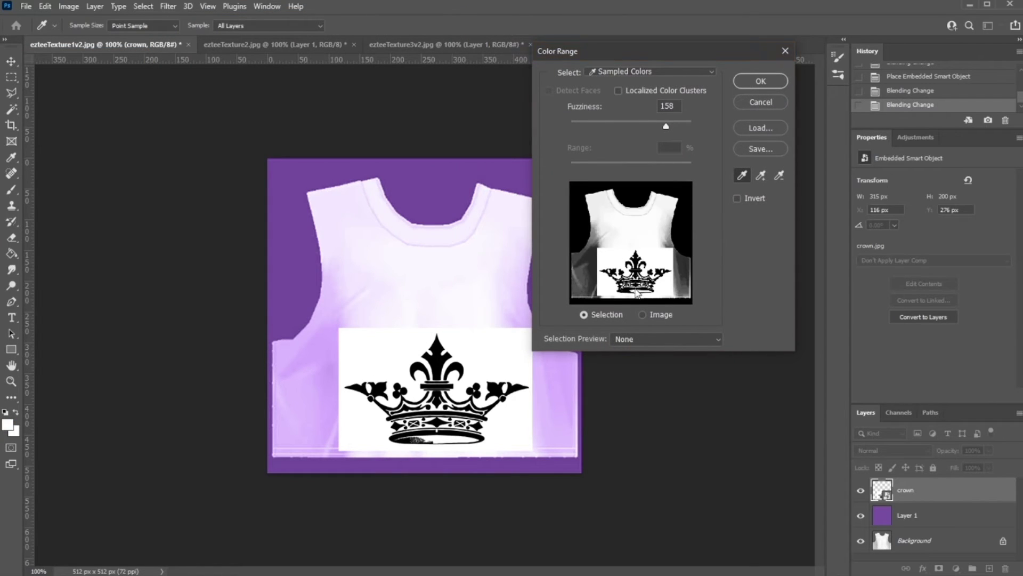
{"action": "left_click_drag", "start_coordinate": [666, 126], "coordinate": [628, 124]}
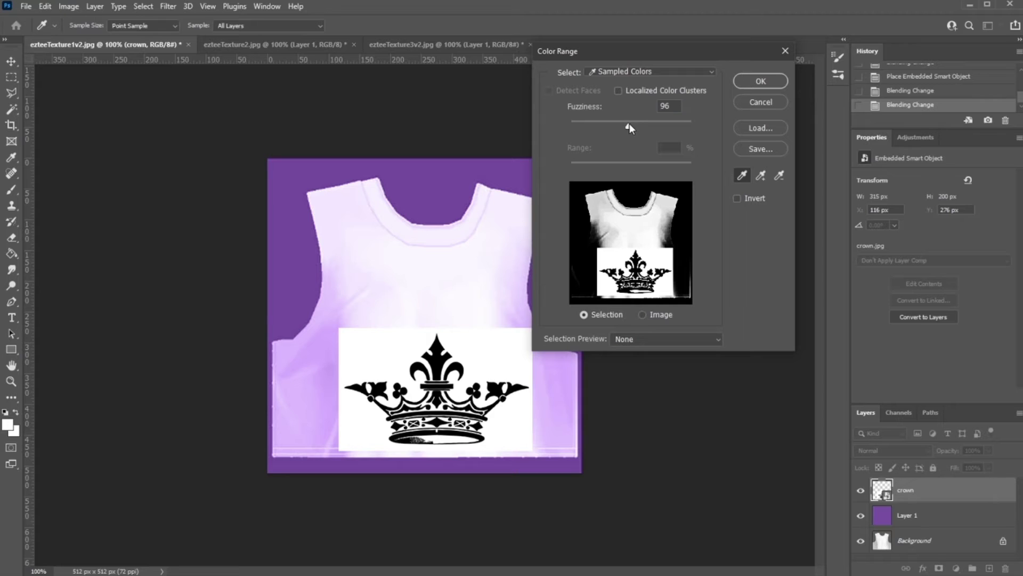
{"action": "left_click", "coordinate": [760, 81]}
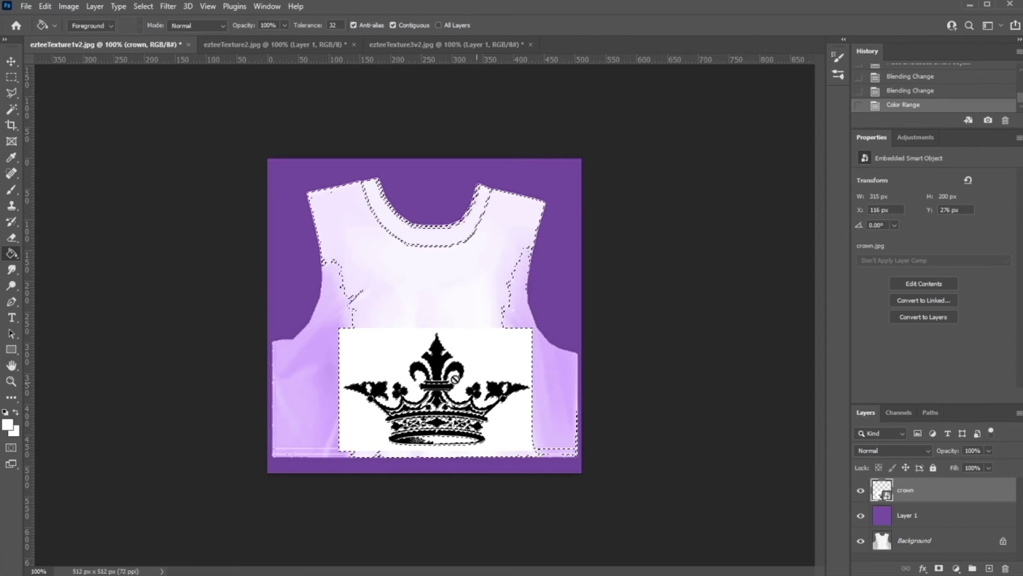
- Rasterize the crown layer and delete its white background box
{"action": "right_click", "coordinate": [922, 489]}
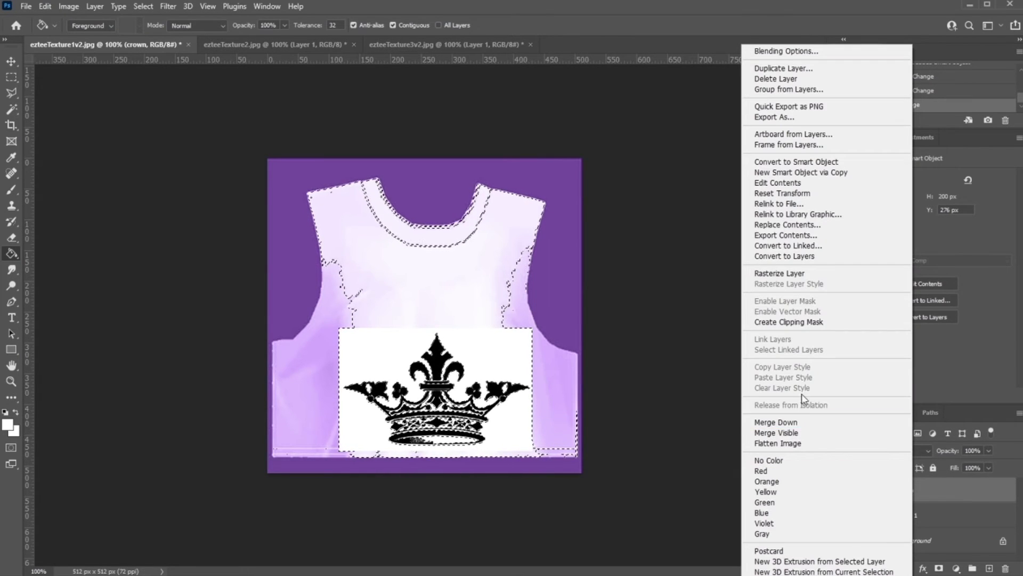
{"action": "left_click", "coordinate": [779, 273]}
{"action": "key", "text": "Delete"}
- Deselect, scale the crown down onto the upper chest, then select the whole canvas
{"action": "left_click", "coordinate": [13, 79]}
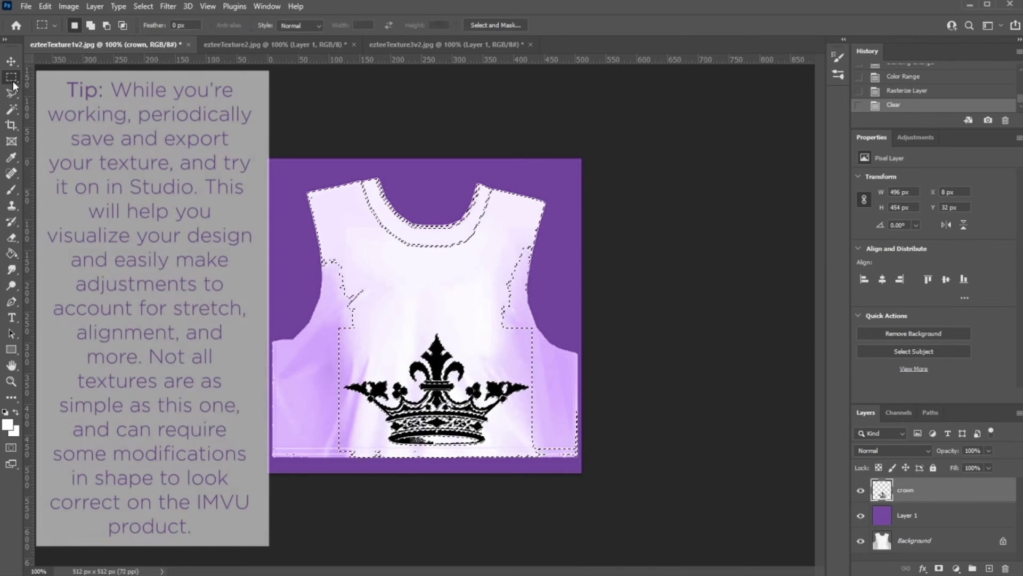
{"action": "key", "text": "ctrl+d"}
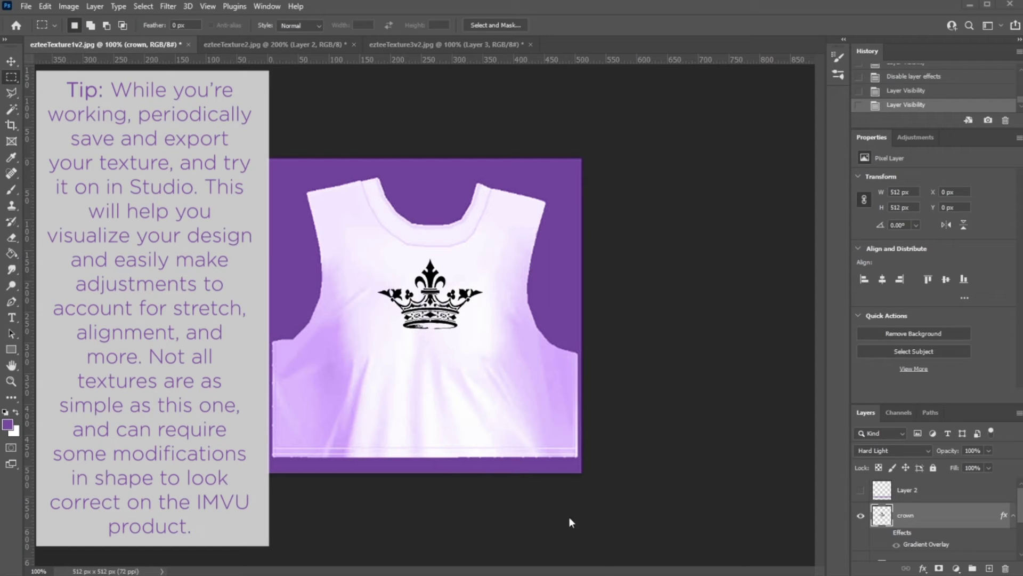
{"action": "key", "text": "ctrl+a"}
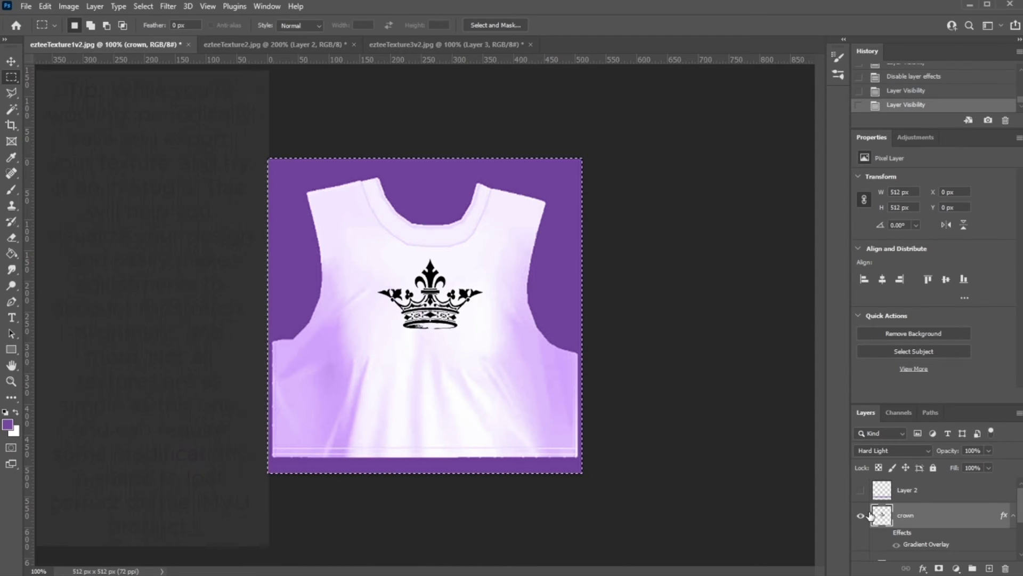
- Make the purple QUEEN text layer visible beneath the crown
{"action": "scroll", "coordinate": [920, 508], "scroll_direction": "down", "scroll_amount": 1}
{"action": "scroll", "coordinate": [919, 509], "scroll_direction": "down", "scroll_amount": 1}
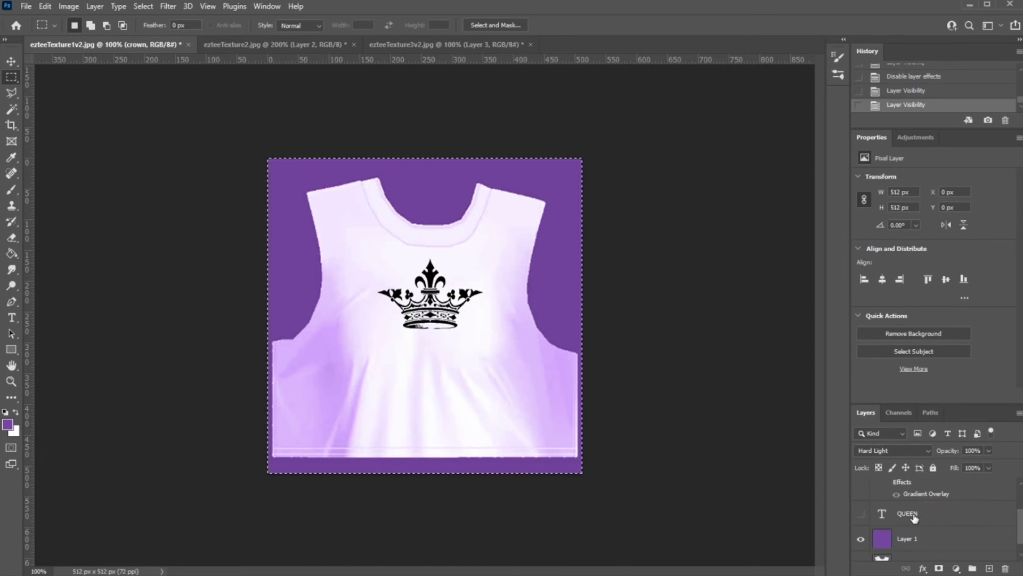
{"action": "left_click", "coordinate": [862, 514]}
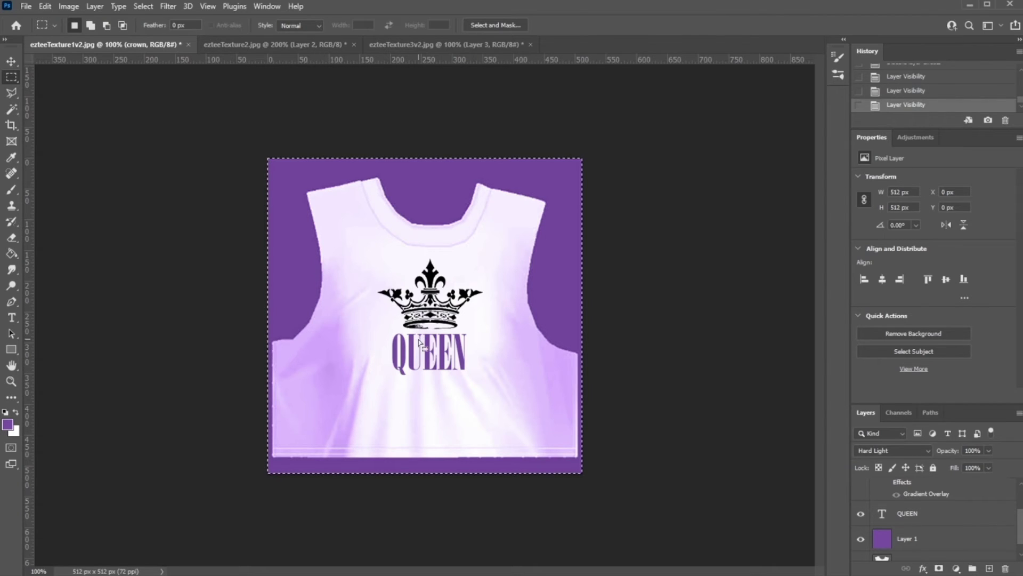
- Enable the crown's pink-to-cyan Gradient Overlay and review it in Layer Style without changes
{"action": "left_click", "coordinate": [885, 481]}
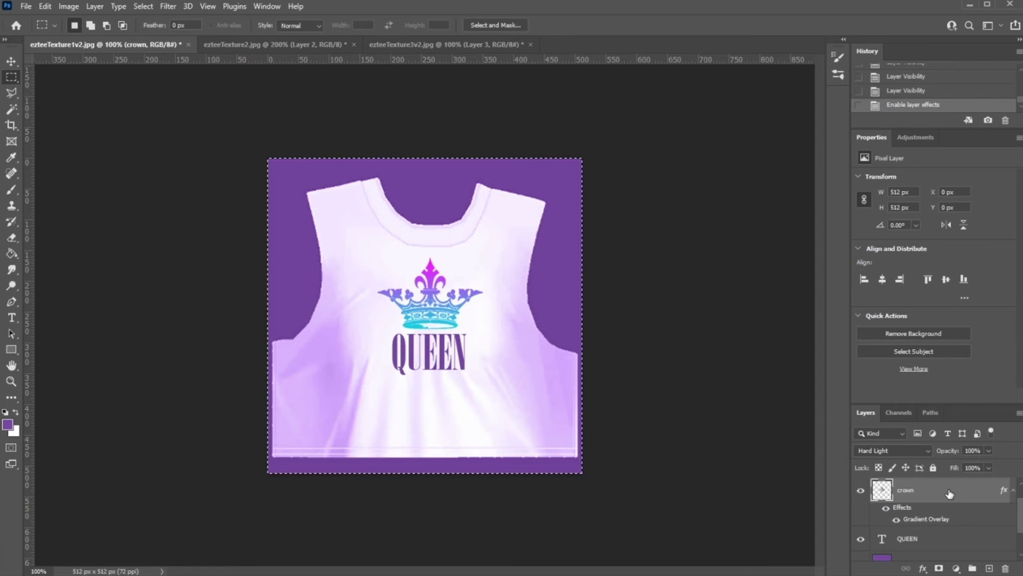
{"action": "double_click", "coordinate": [947, 494]}
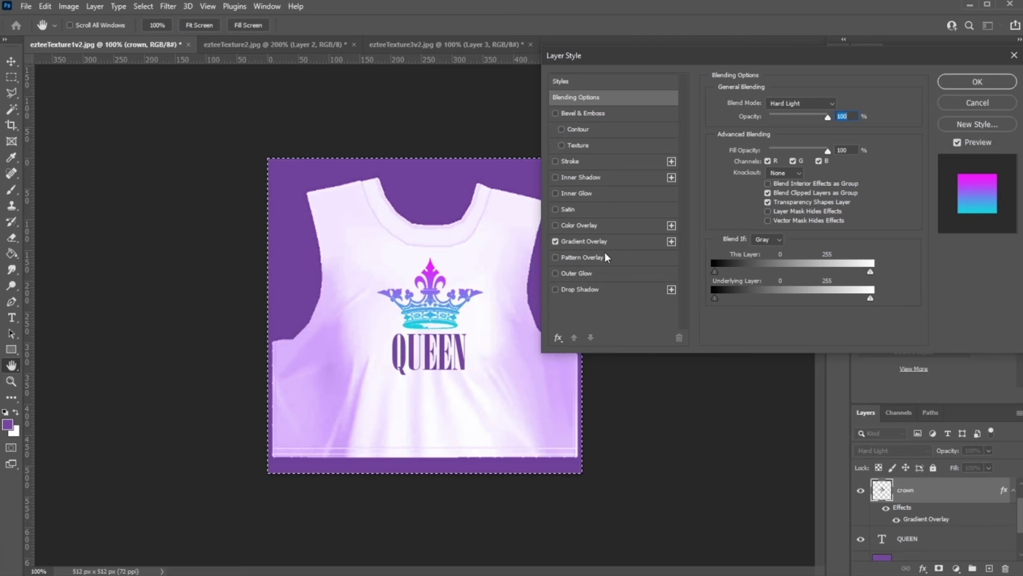
{"action": "left_click", "coordinate": [622, 243]}
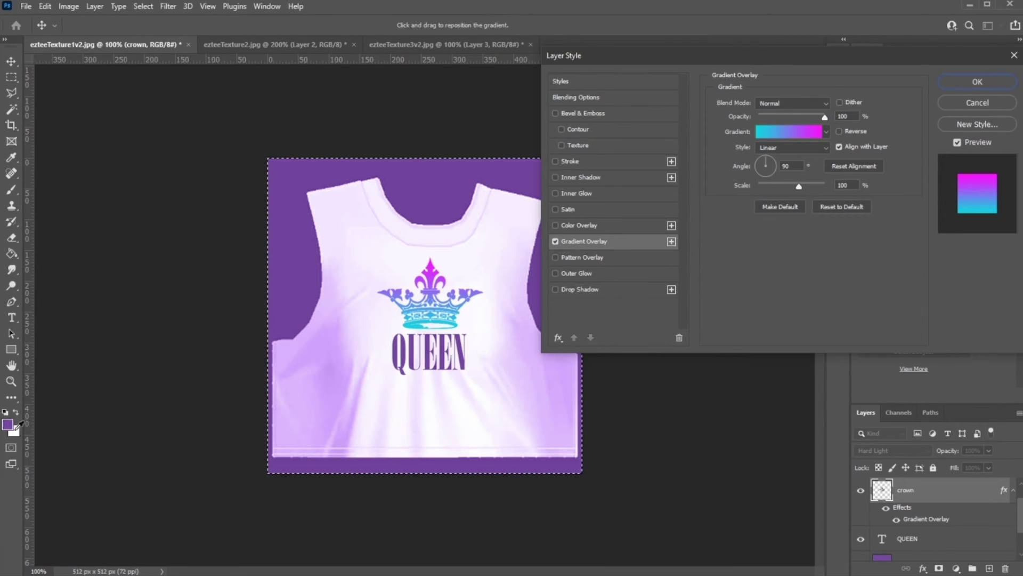
{"action": "left_click", "coordinate": [826, 131]}
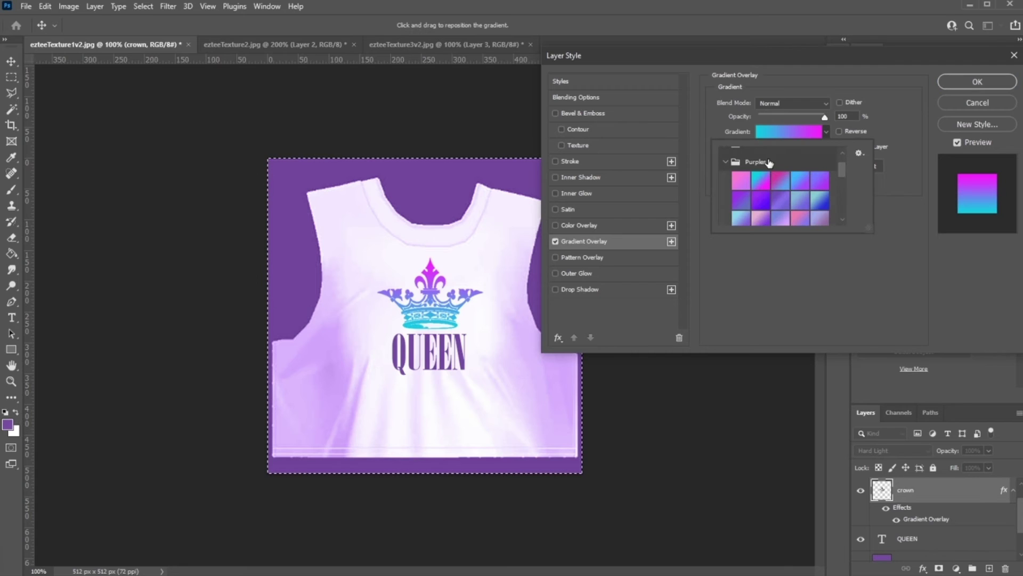
{"action": "left_click_drag", "start_coordinate": [846, 167], "coordinate": [875, 100]}
{"action": "left_click", "coordinate": [875, 100]}
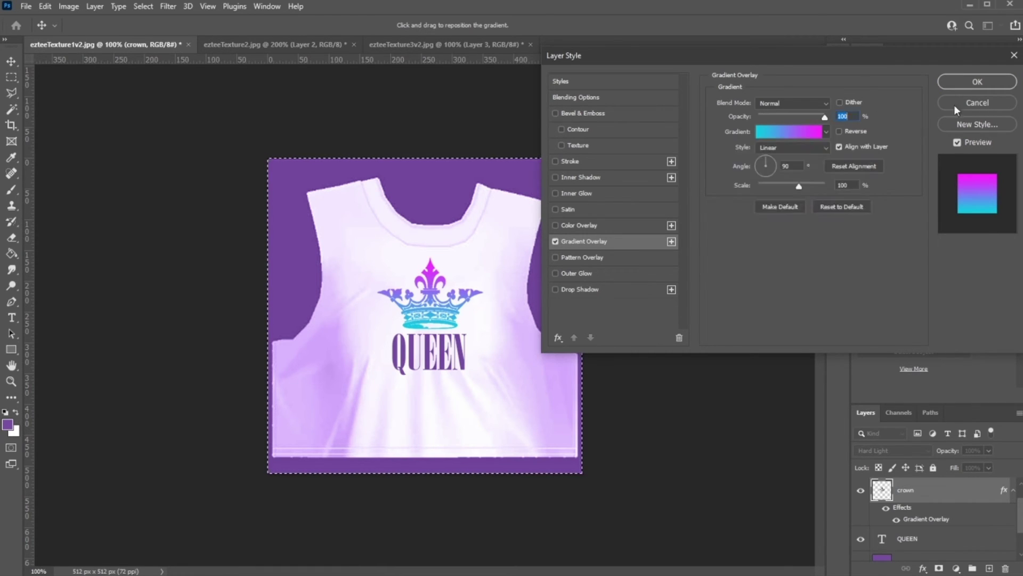
{"action": "left_click", "coordinate": [979, 102]}
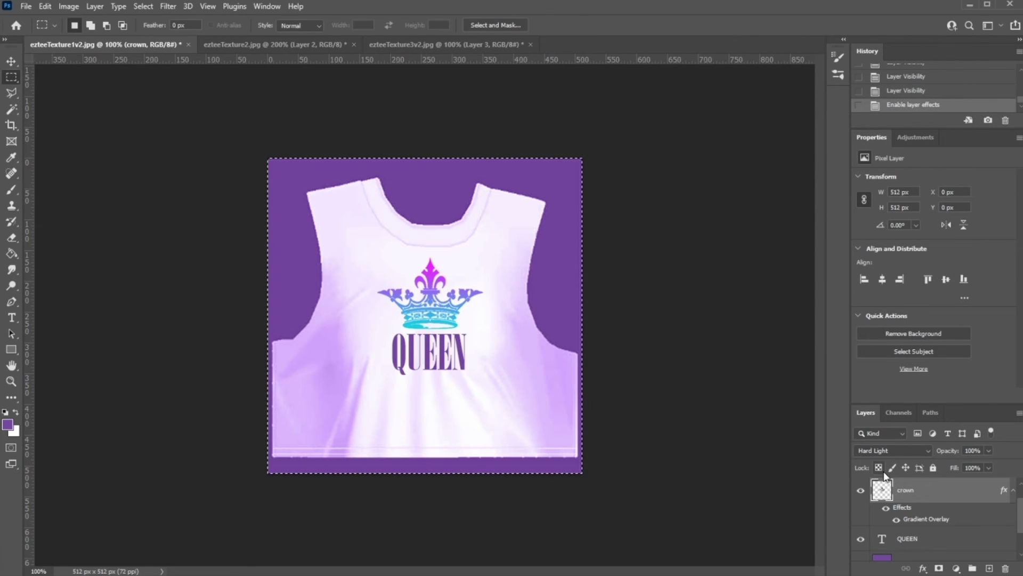
- Show Layer 2's purple hem stripe, then select and deselect the stripe area in ezteeTexture2.jpg
{"action": "scroll", "coordinate": [921, 549], "scroll_direction": "up", "scroll_amount": 1}
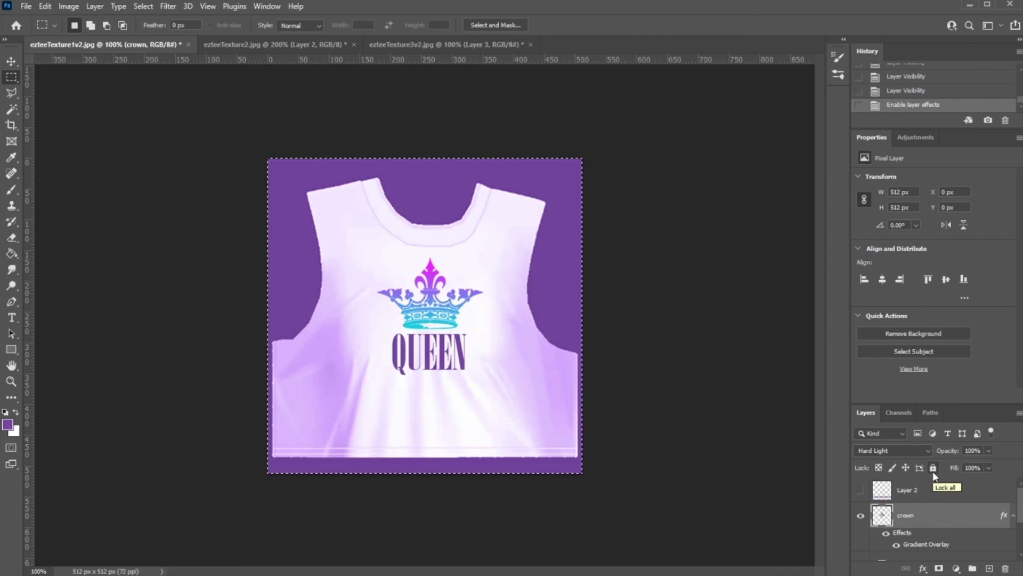
{"action": "left_click", "coordinate": [861, 490]}
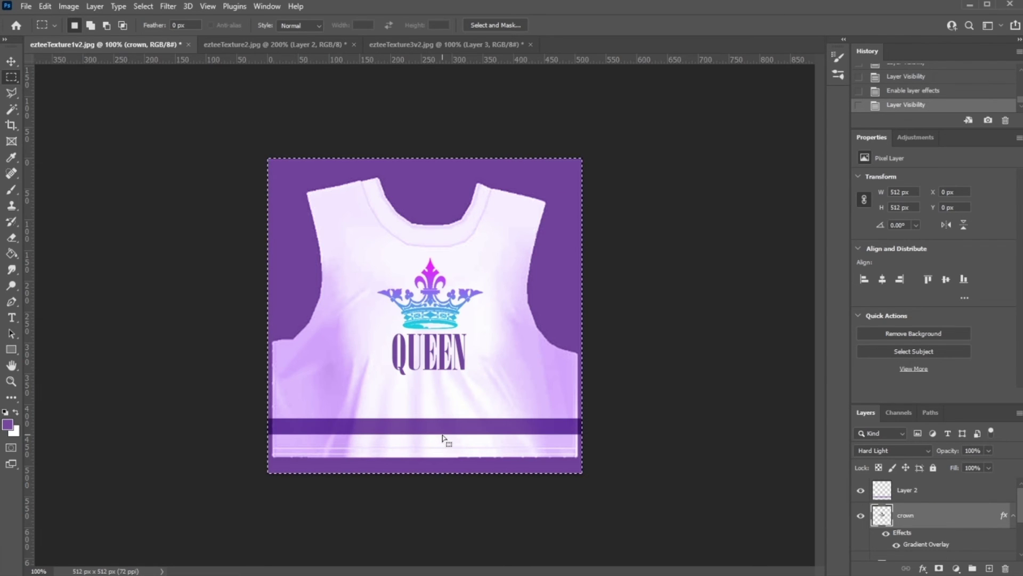
{"action": "key", "text": "ctrl+Tab"}
{"action": "left_click", "coordinate": [218, 467]}
{"action": "left_click_drag", "start_coordinate": [101, 456], "coordinate": [746, 475]}
{"action": "key", "text": "ctrl+d"}
- In ezteeTexture3v2.jpg, enable the Layer 3 and Layer 2 stripe effects for cyan and magenta sleeves
{"action": "key", "text": "ctrl+Tab"}
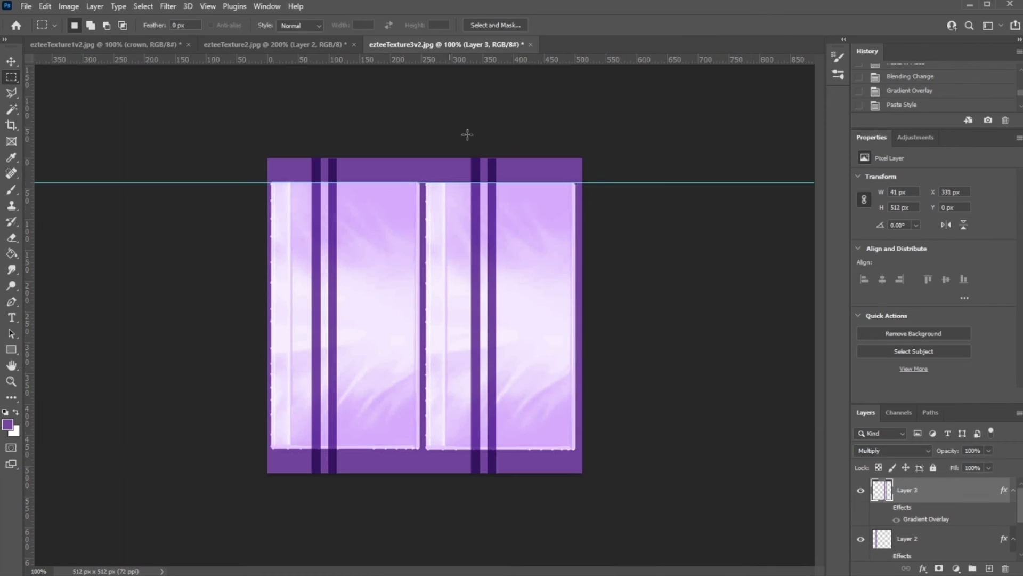
{"action": "left_click", "coordinate": [896, 509]}
{"action": "left_click", "coordinate": [896, 509]}
{"action": "left_click", "coordinate": [896, 509]}
{"action": "scroll", "coordinate": [885, 516], "scroll_direction": "down", "scroll_amount": 1}
{"action": "left_click", "coordinate": [886, 509]}
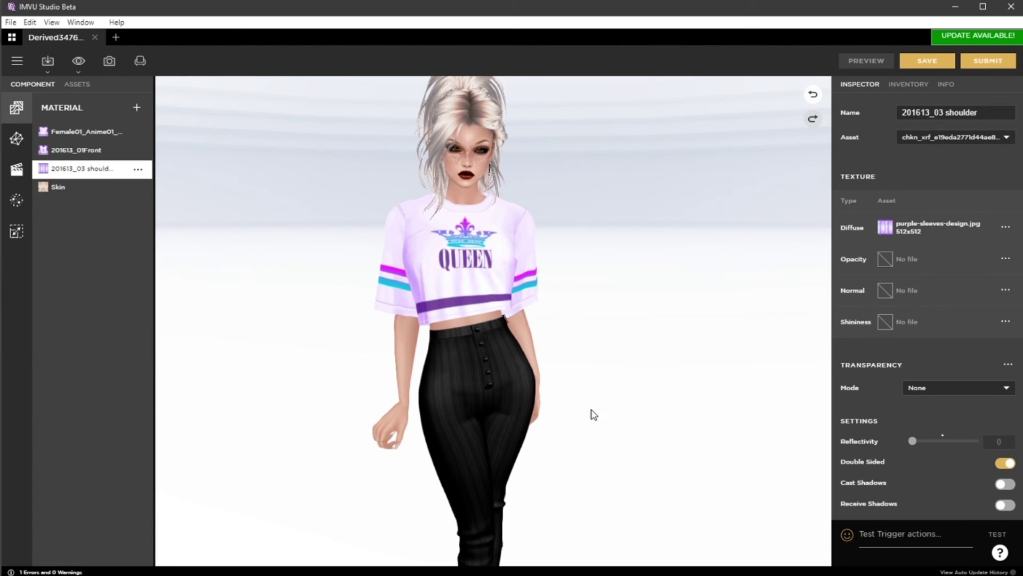
{"action": "scroll", "coordinate": [391, 202], "scroll_direction": "up", "scroll_amount": 5}
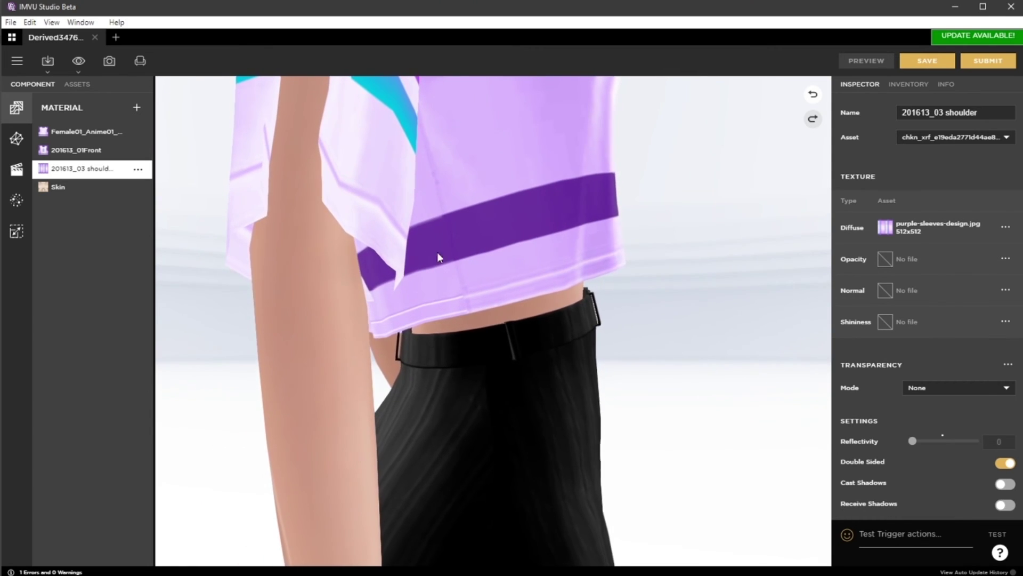
{"action": "left_click_drag", "start_coordinate": [582, 257], "coordinate": [365, 266]}
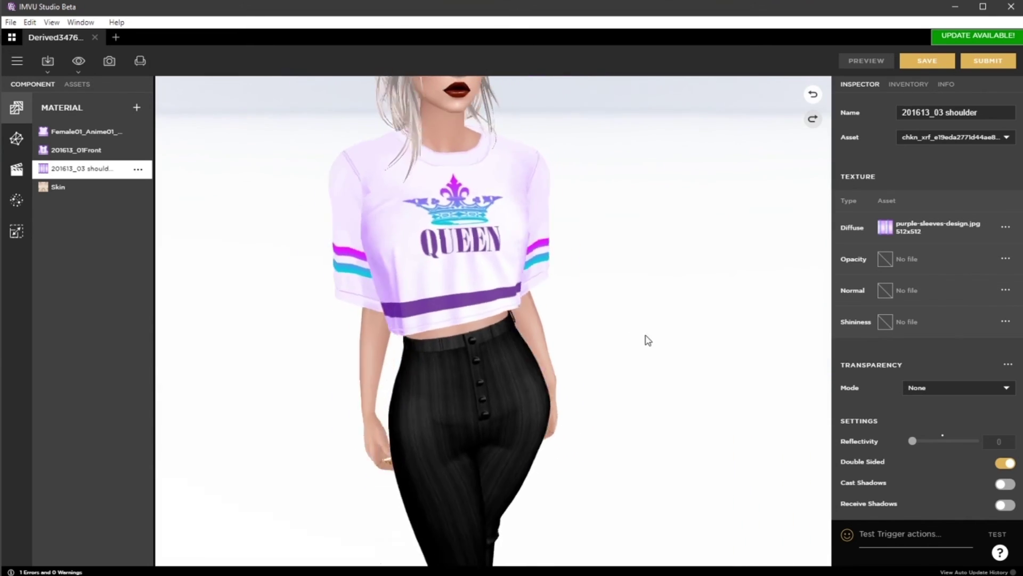
{"action": "scroll", "coordinate": [578, 272], "scroll_direction": "down", "scroll_amount": 3}
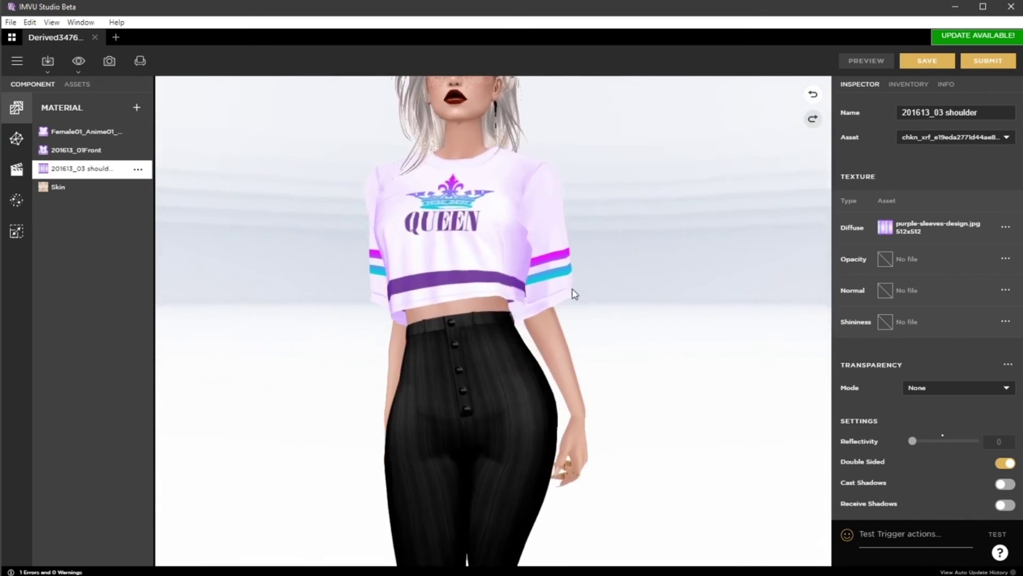
{"action": "left_click_drag", "start_coordinate": [629, 337], "coordinate": [657, 350]}
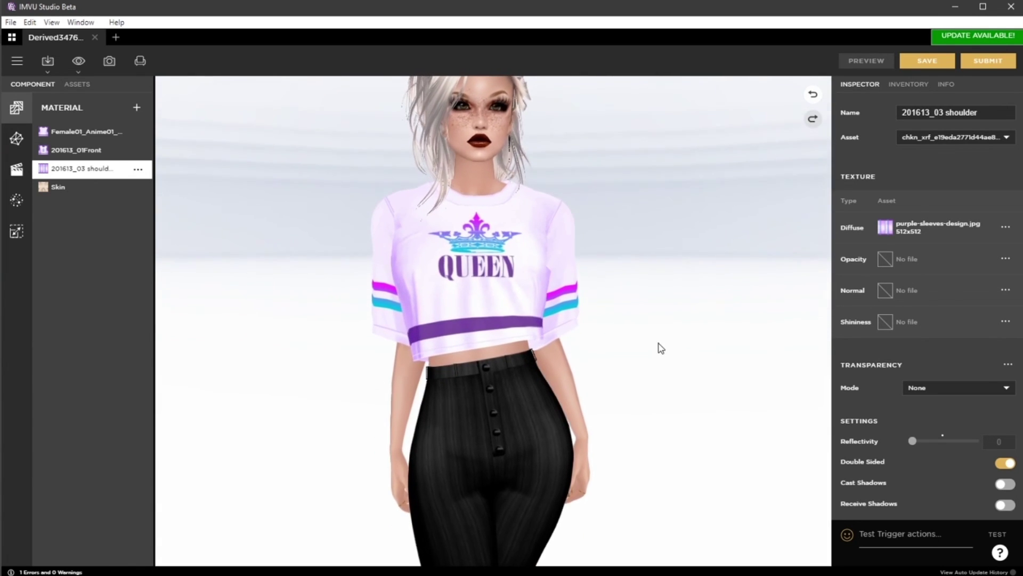